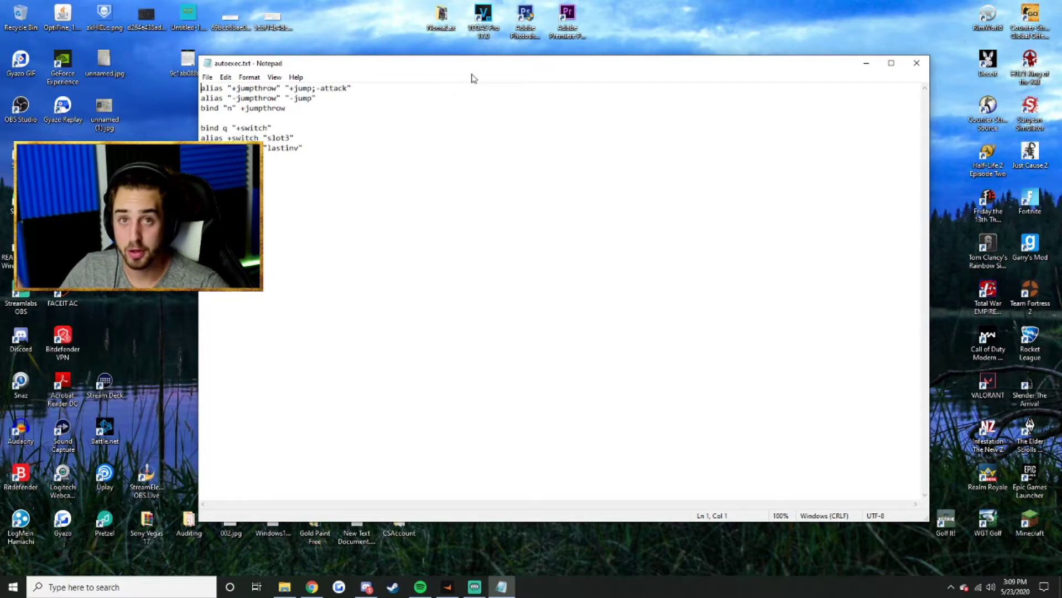
{"action": "key", "text": "alt+Tab"}
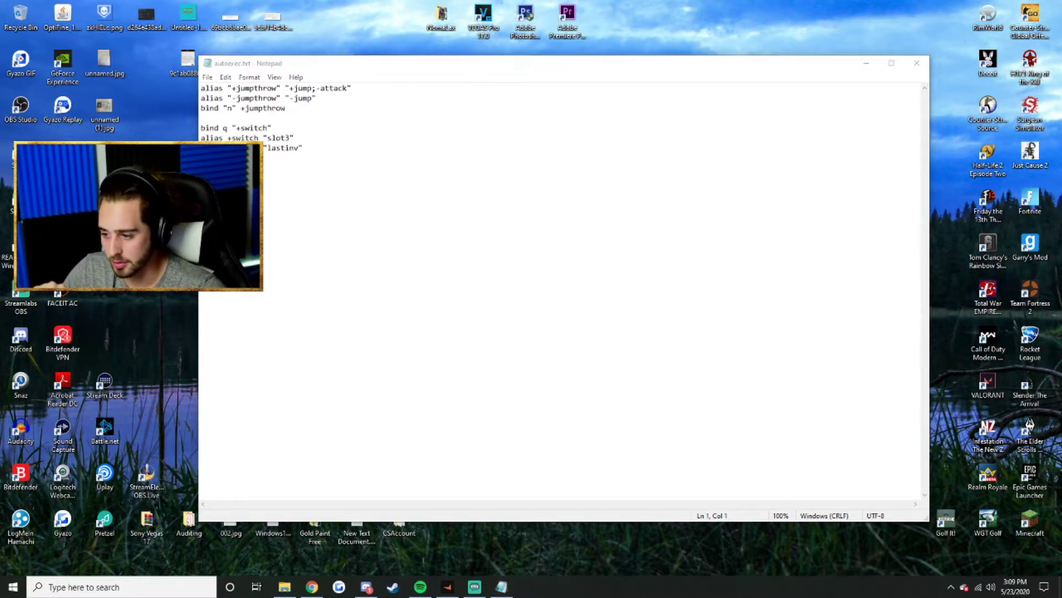
{"action": "right_click", "coordinate": [178, 194]}
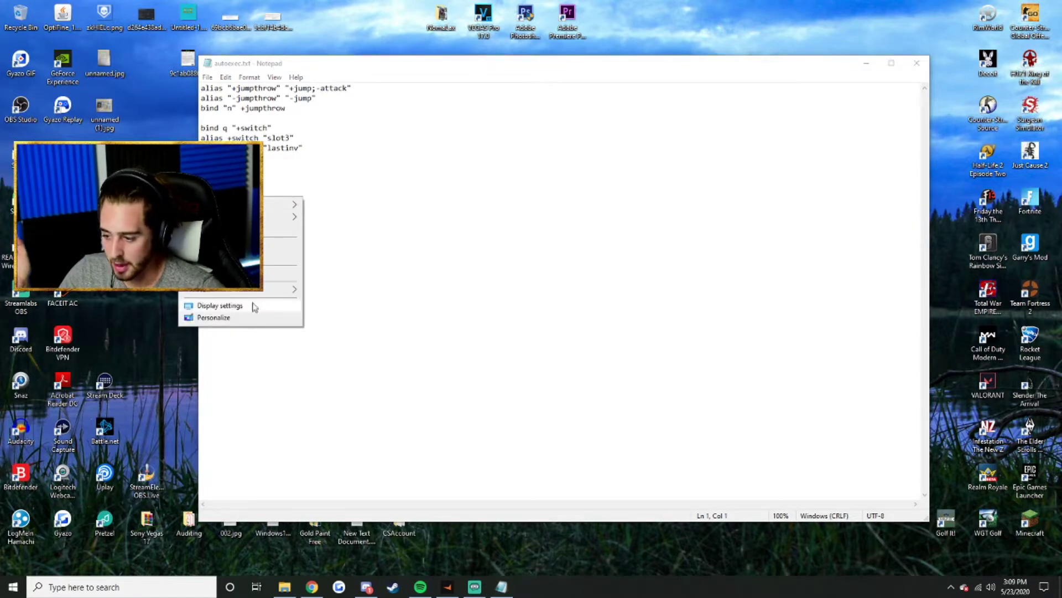
{"action": "mouse_move", "coordinate": [293, 289]}
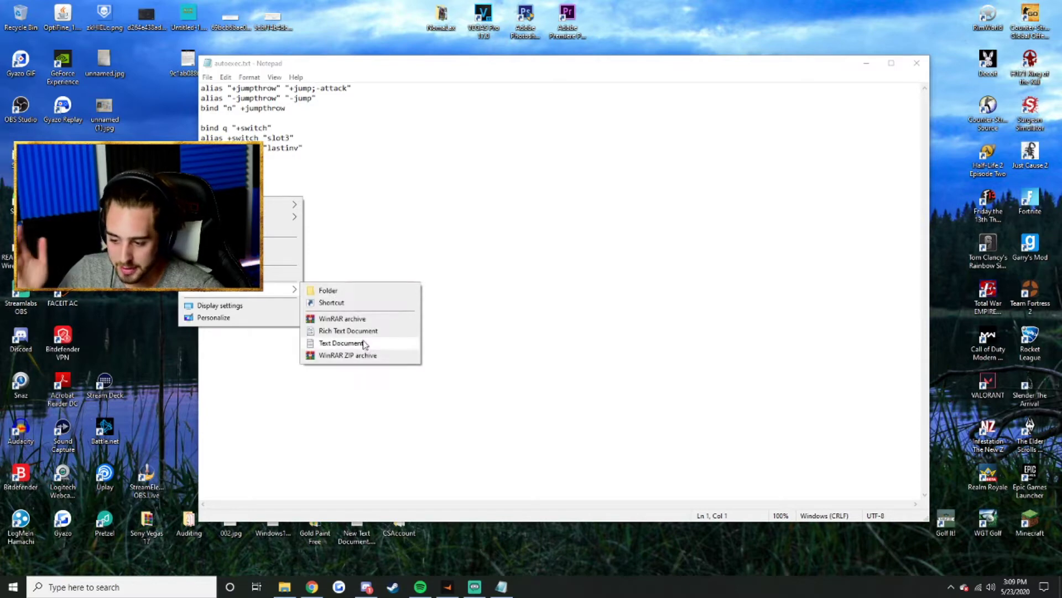
{"action": "left_click", "coordinate": [595, 216]}
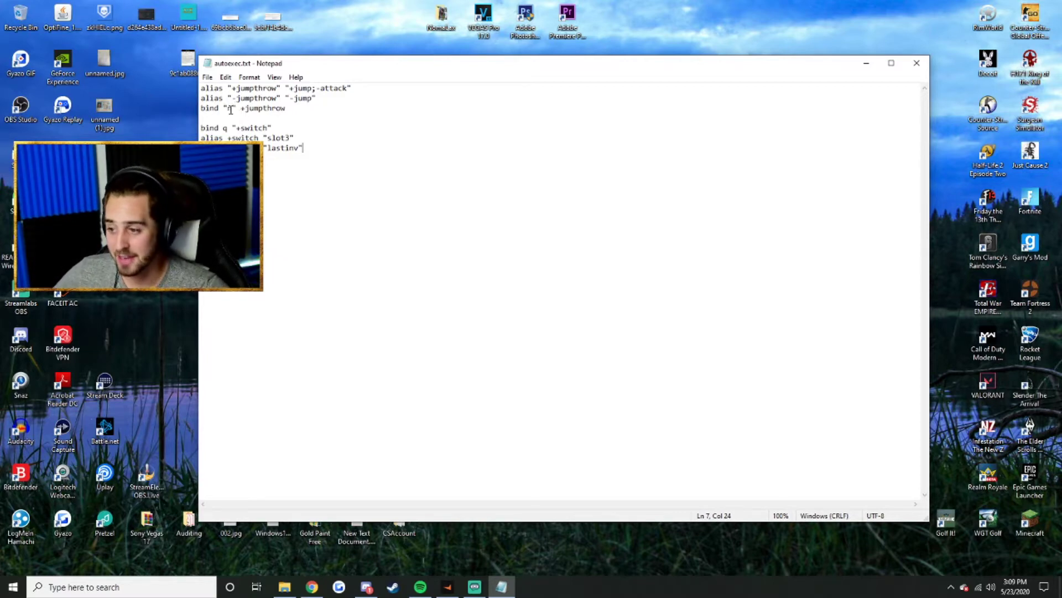
- Highlight the key assigned in the jumpthrow bind line and the key position in the switch bind line
{"action": "left_click_drag", "start_coordinate": [232, 108], "coordinate": [228, 108]}
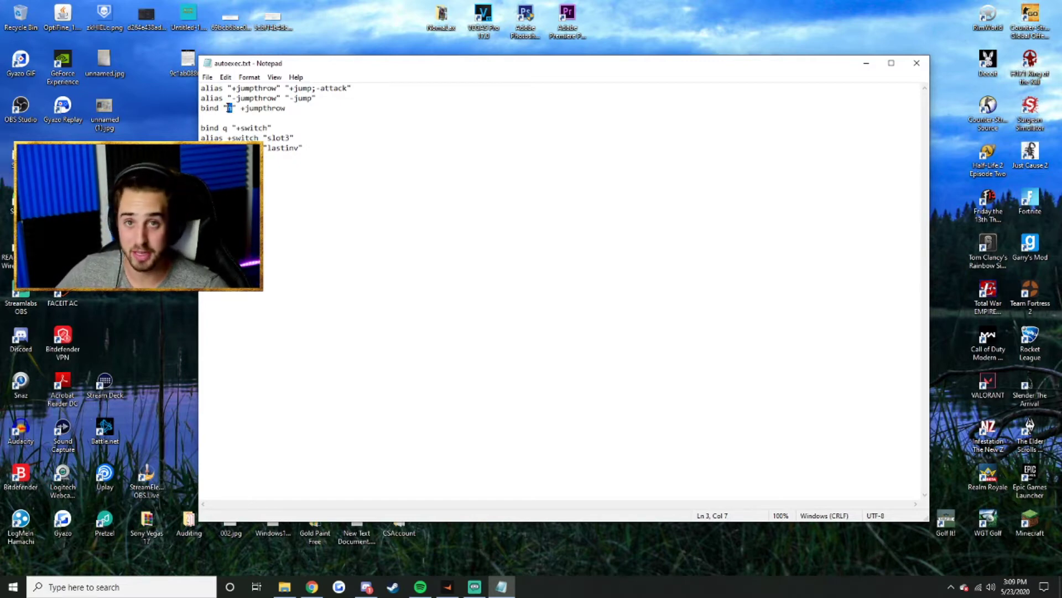
{"action": "left_click", "coordinate": [228, 128]}
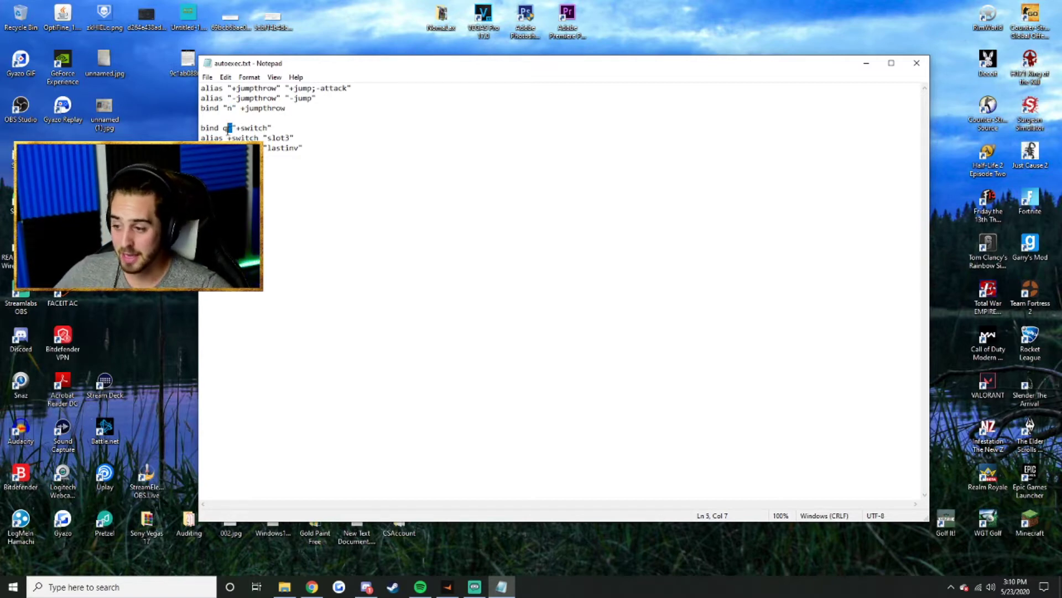
{"action": "left_click", "coordinate": [293, 124]}
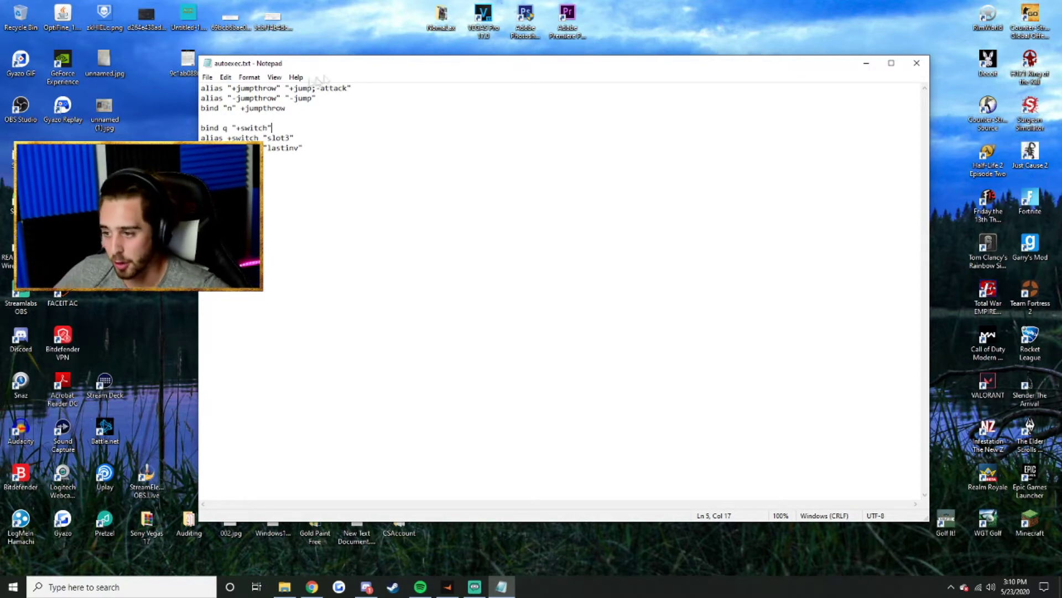
- Start saving the autoexec script under a new name and reveal the full path of the save folder
{"action": "left_click", "coordinate": [208, 77]}
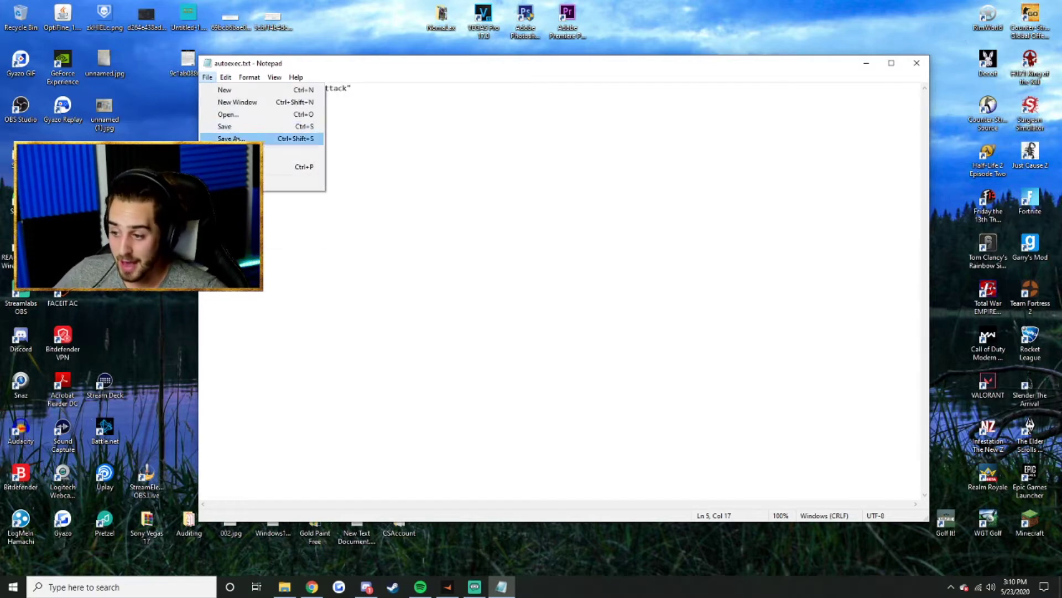
{"action": "left_click", "coordinate": [231, 138]}
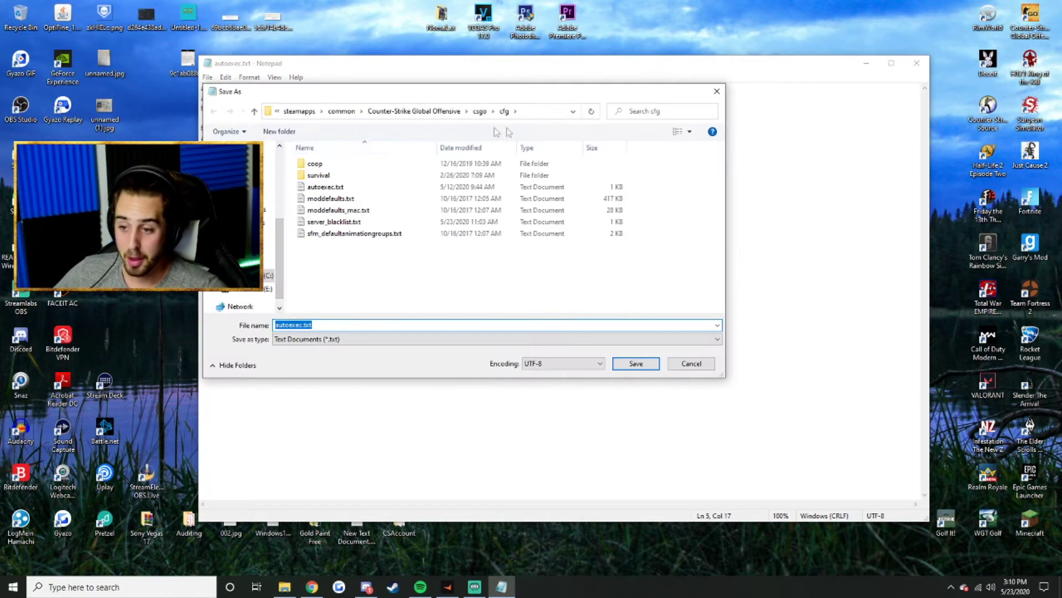
{"action": "left_click", "coordinate": [271, 112]}
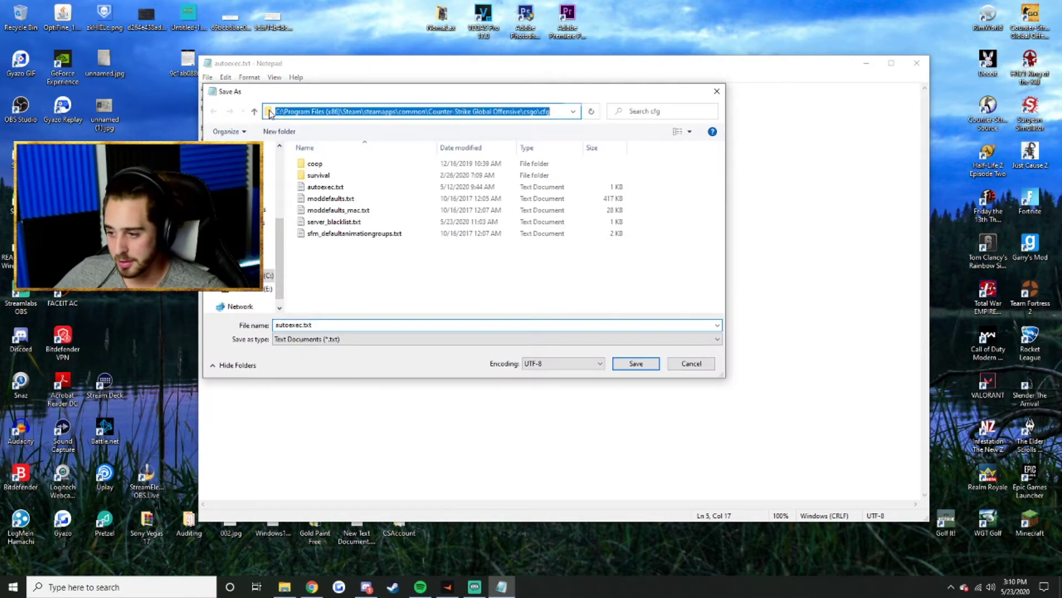
- Browse the save location from the C: drive through Program Files (x86) to the Steam folder
{"action": "left_click", "coordinate": [268, 275]}
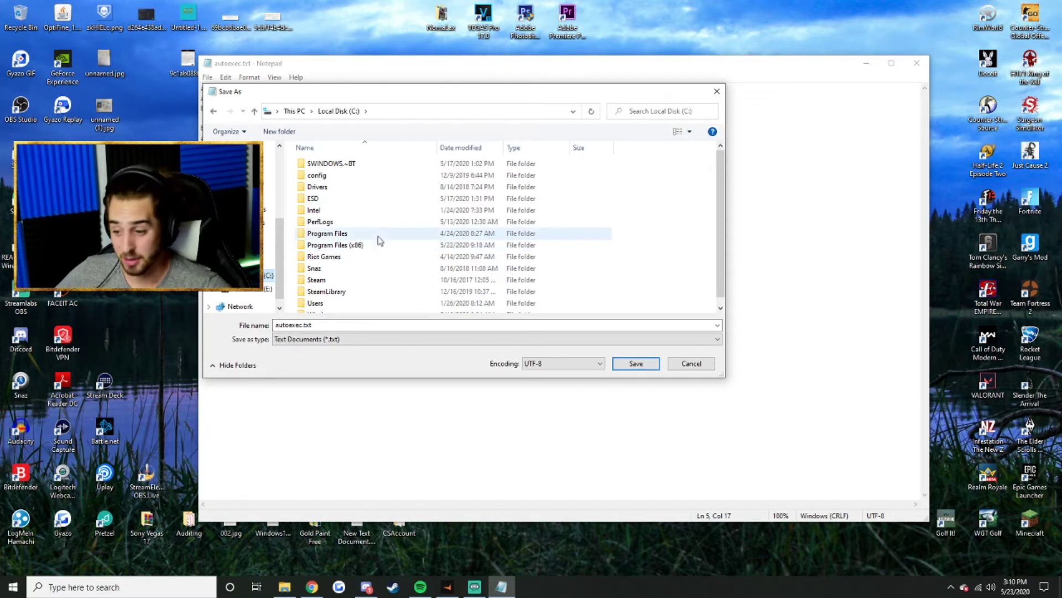
{"action": "double_click", "coordinate": [375, 245]}
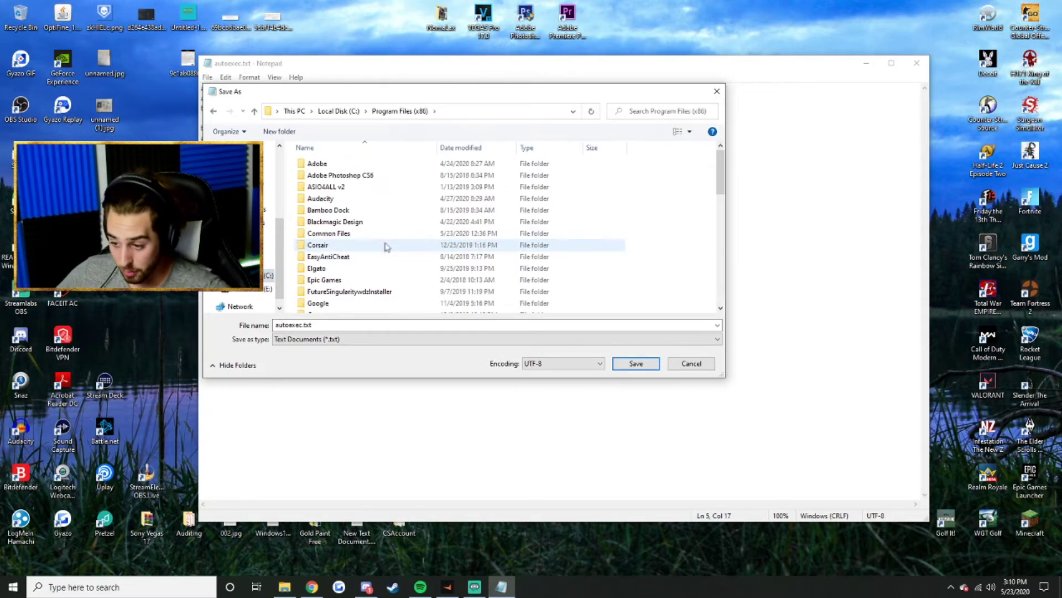
{"action": "left_click_drag", "start_coordinate": [720, 167], "coordinate": [717, 244]}
{"action": "left_click", "coordinate": [399, 290]}
{"action": "double_click", "coordinate": [398, 290]}
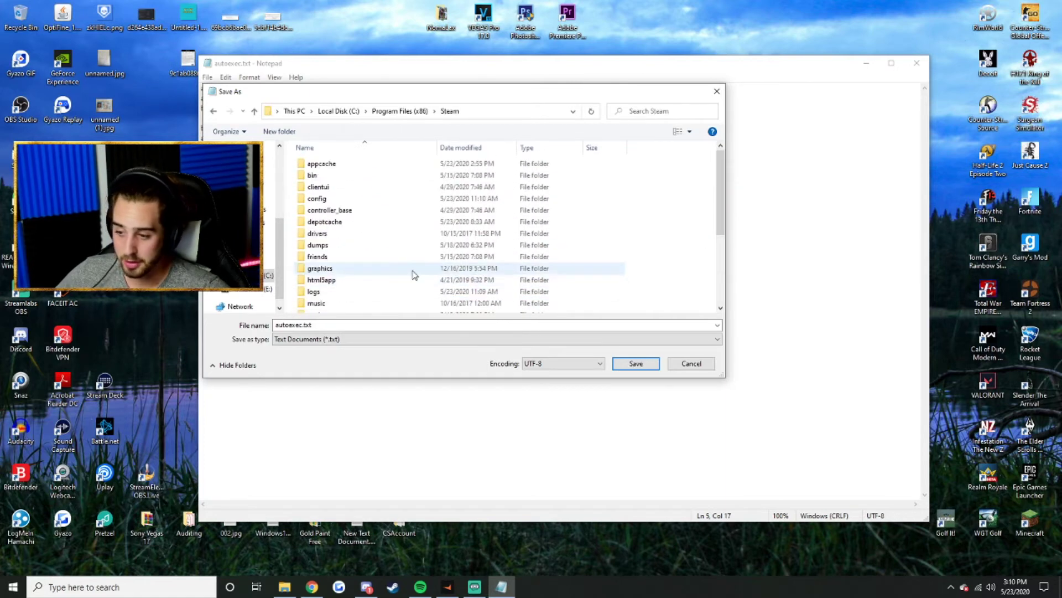
- Go from the Steam folder through steamapps, common, Counter-Strike Global Offensive and csgo to the cfg folder
{"action": "left_click_drag", "start_coordinate": [721, 193], "coordinate": [713, 263]}
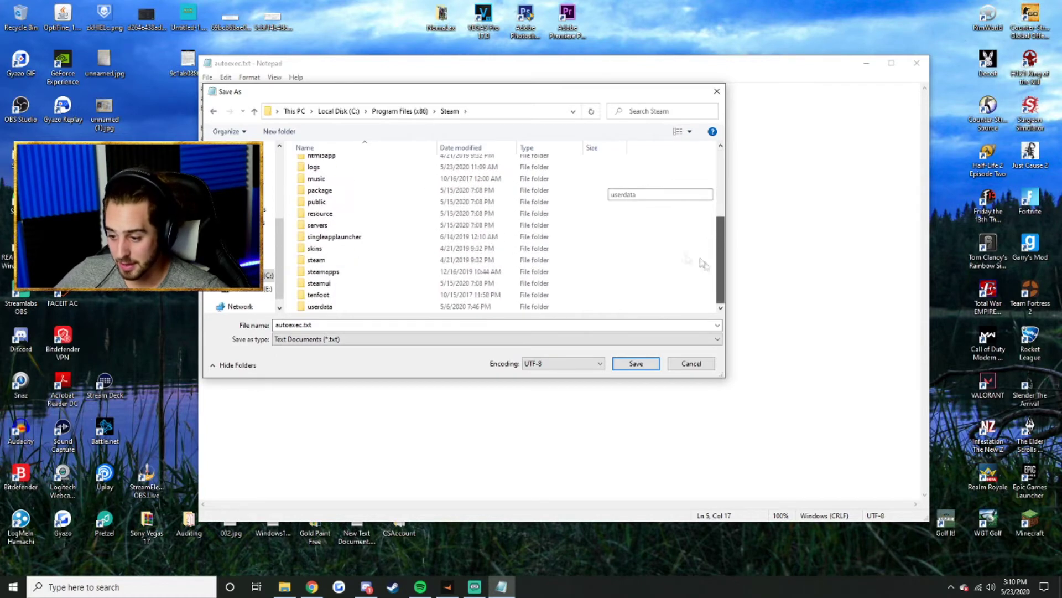
{"action": "double_click", "coordinate": [348, 280]}
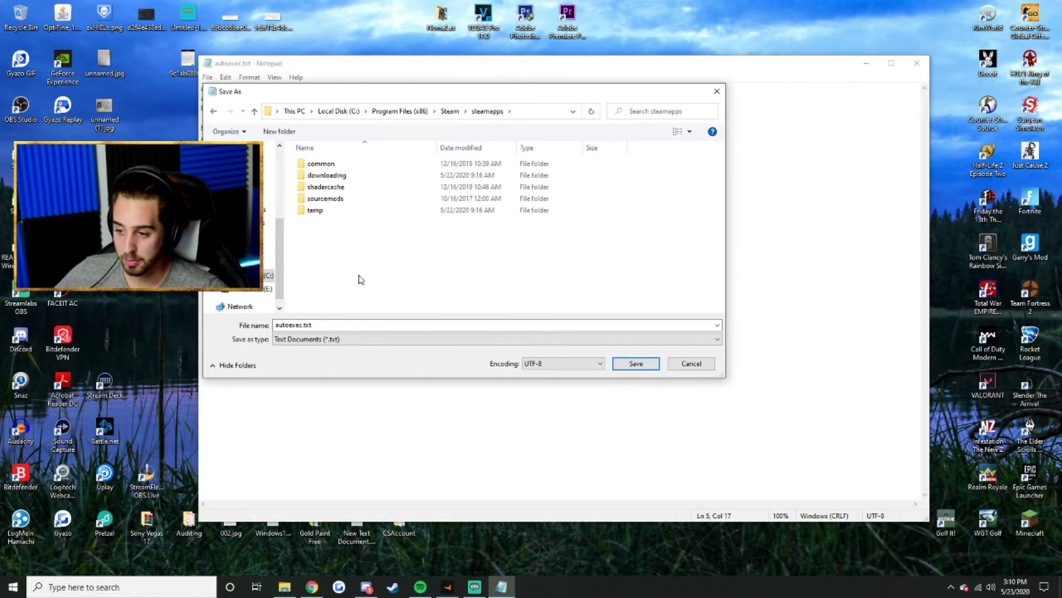
{"action": "double_click", "coordinate": [325, 164]}
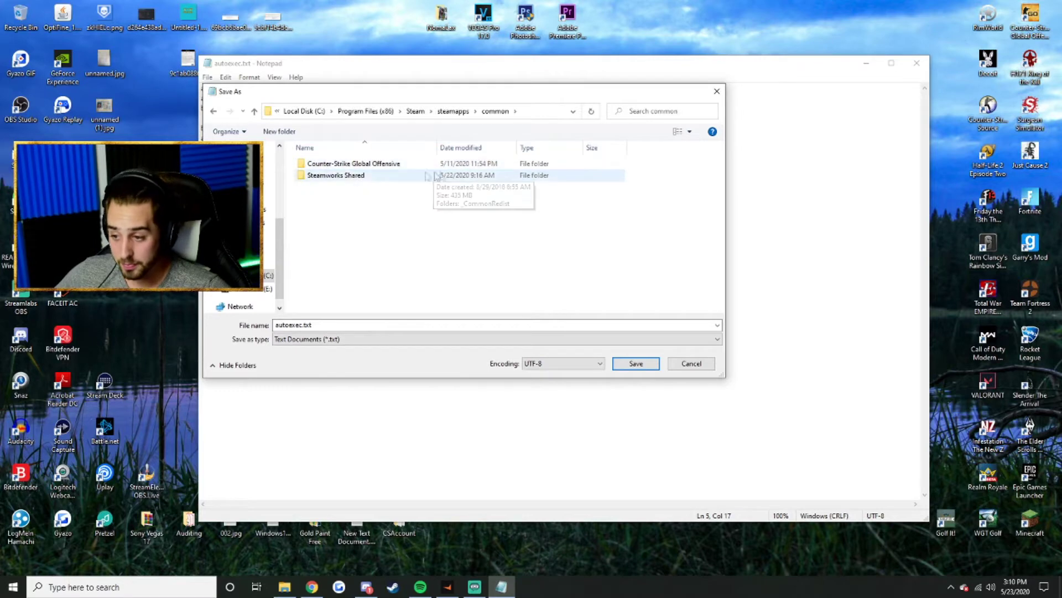
{"action": "double_click", "coordinate": [390, 166]}
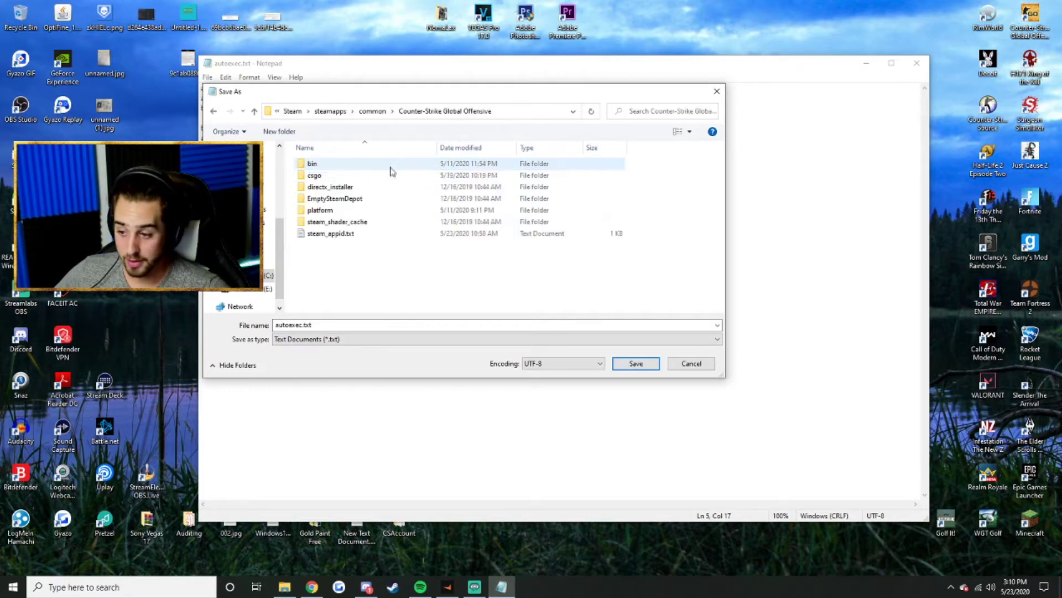
{"action": "double_click", "coordinate": [325, 175]}
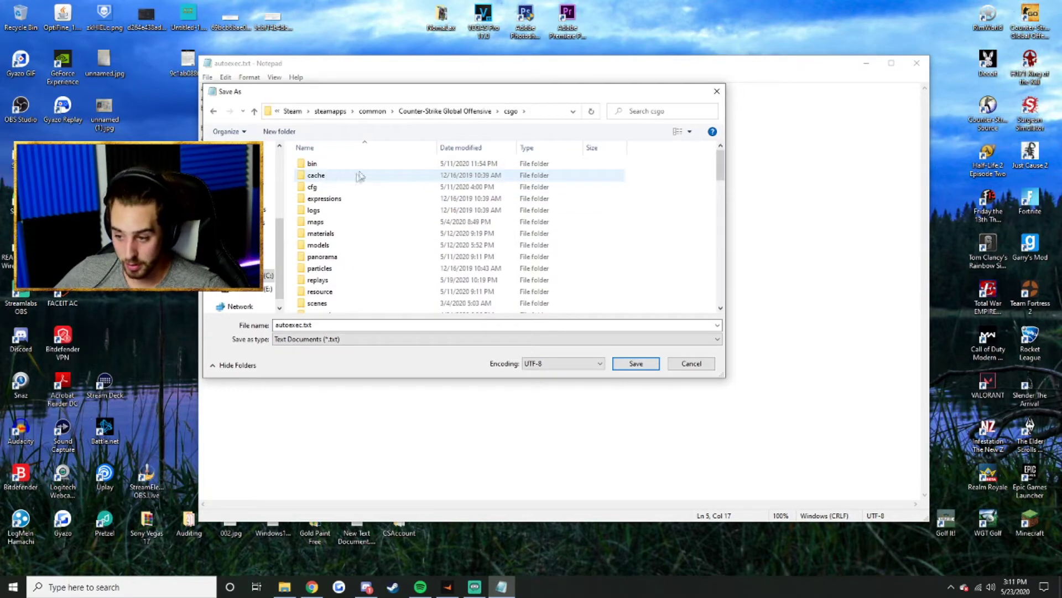
{"action": "double_click", "coordinate": [324, 187]}
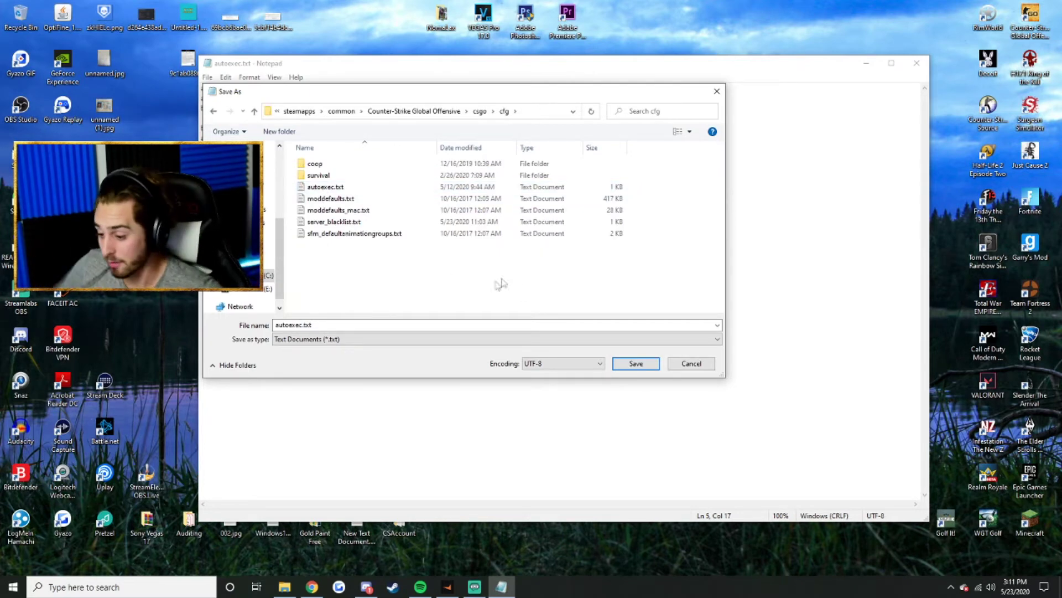
- Set the save type to All Files and the file name to autoexec.cfg, and cancel the save
{"action": "left_click", "coordinate": [319, 341]}
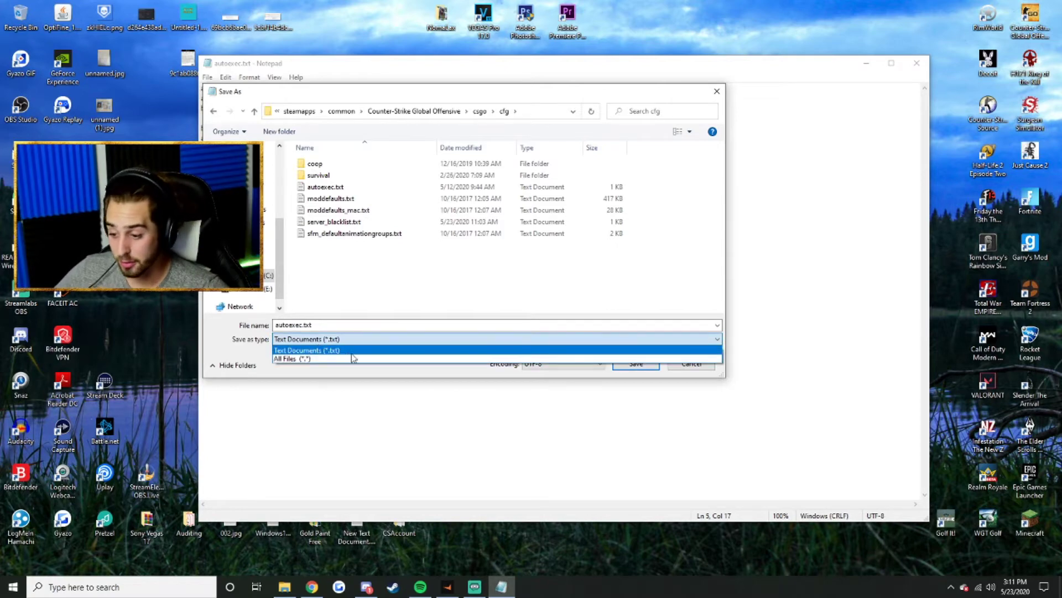
{"action": "left_click", "coordinate": [310, 359]}
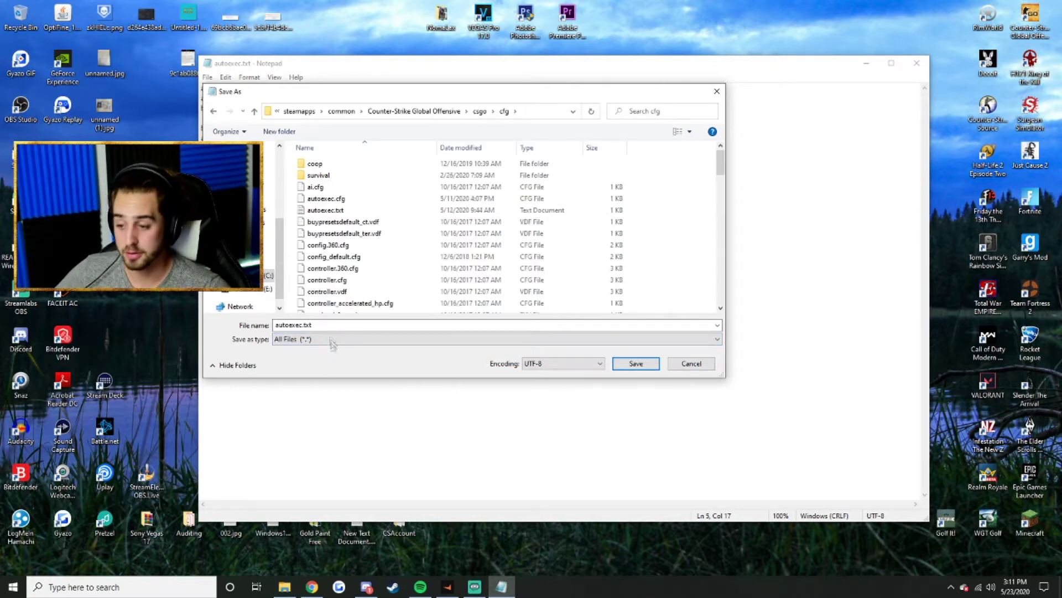
{"action": "left_click", "coordinate": [320, 324]}
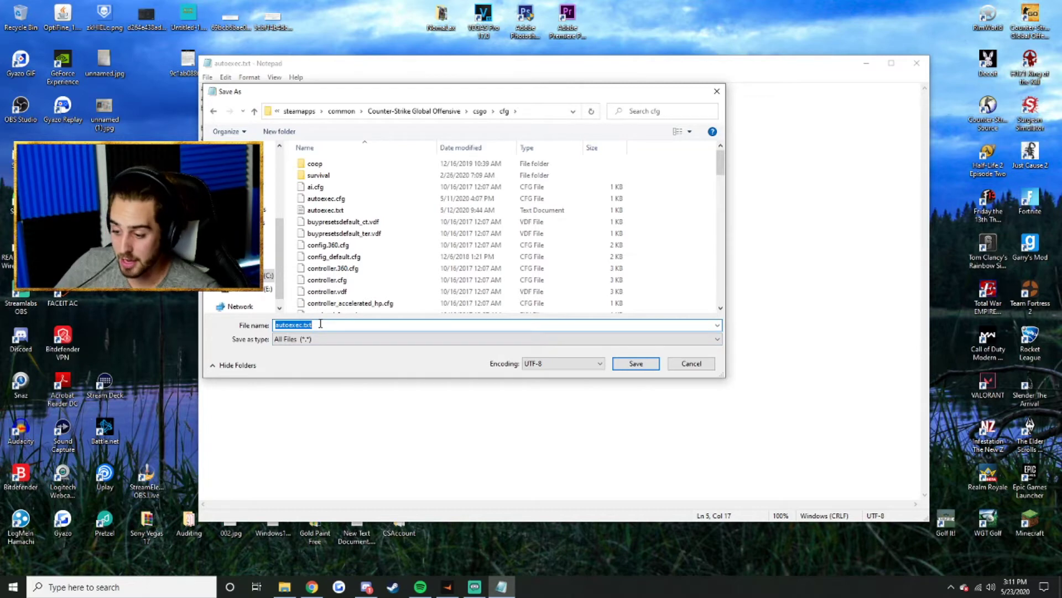
{"action": "key", "text": "BackSpace"}
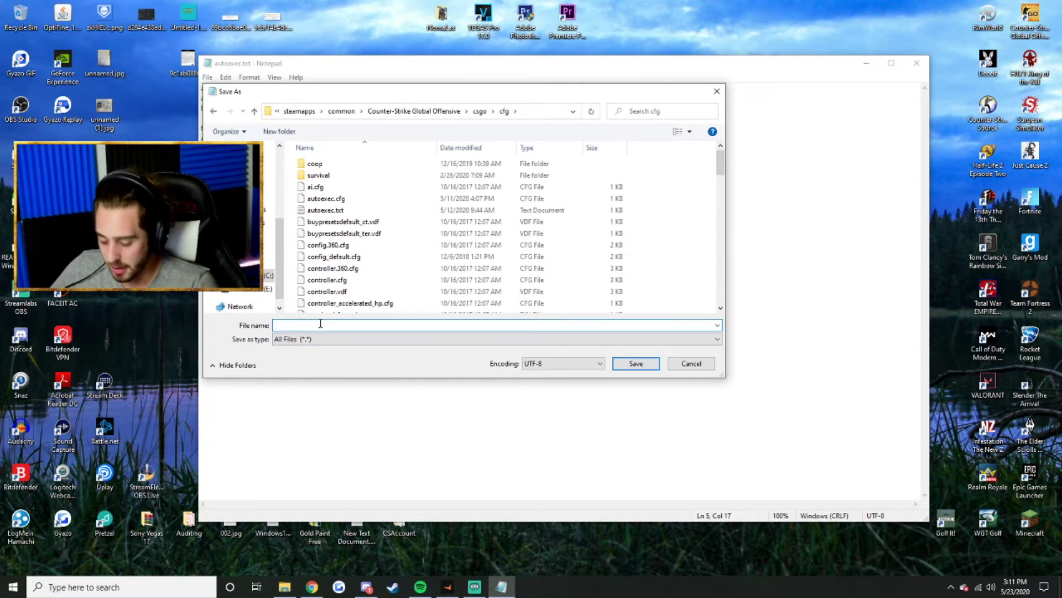
{"action": "type", "text": "autoe"}
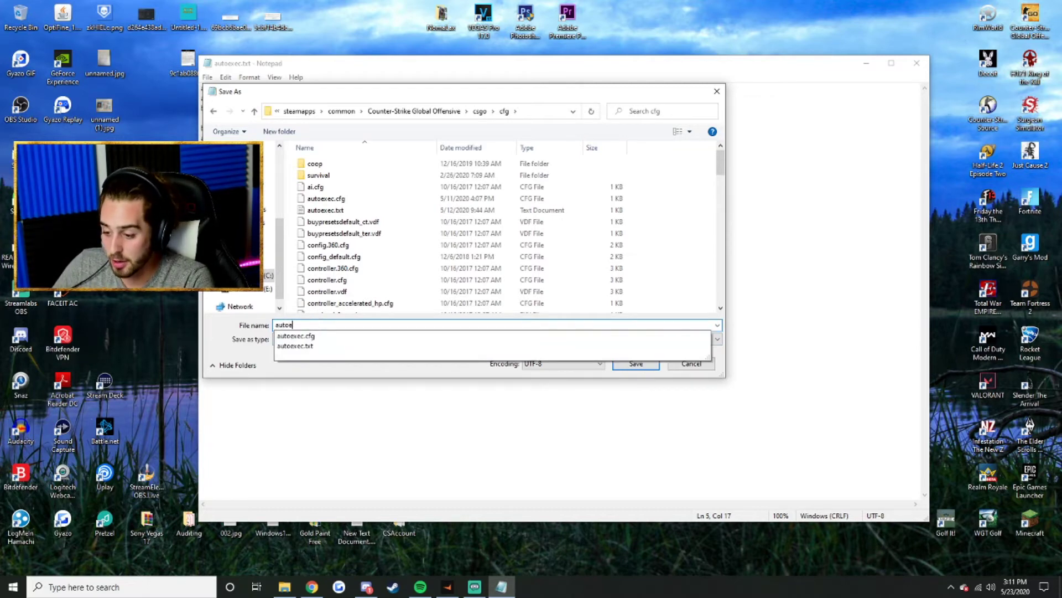
{"action": "type", "text": "xec."}
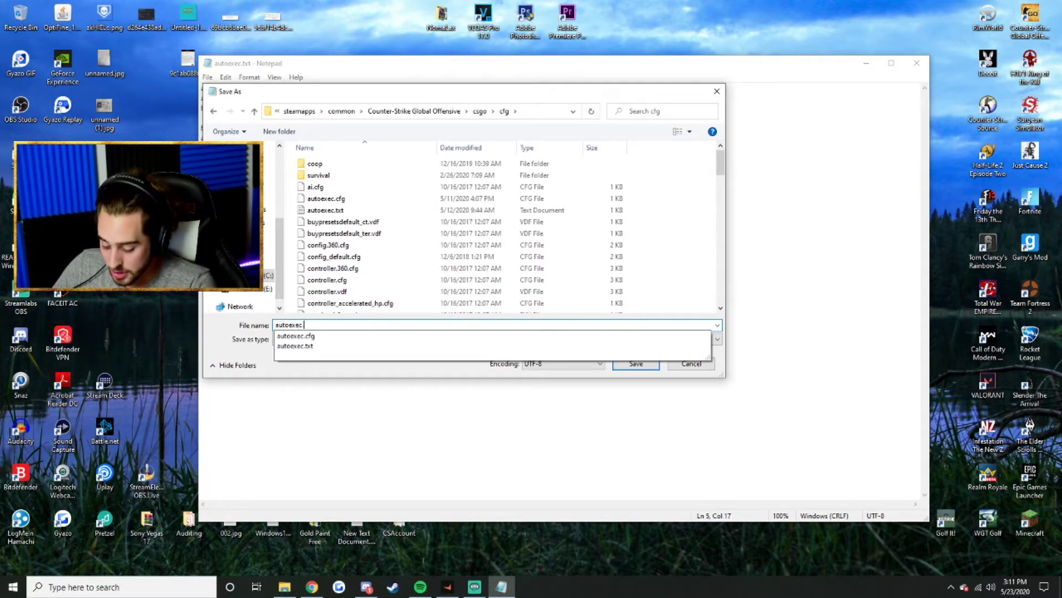
{"action": "type", "text": "cfg"}
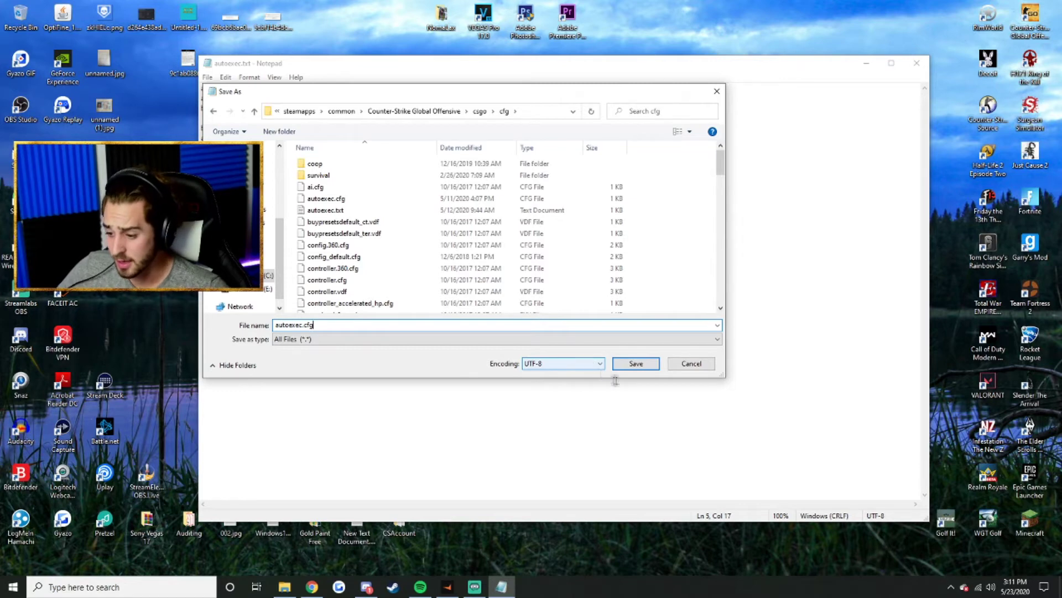
{"action": "left_click", "coordinate": [685, 366]}
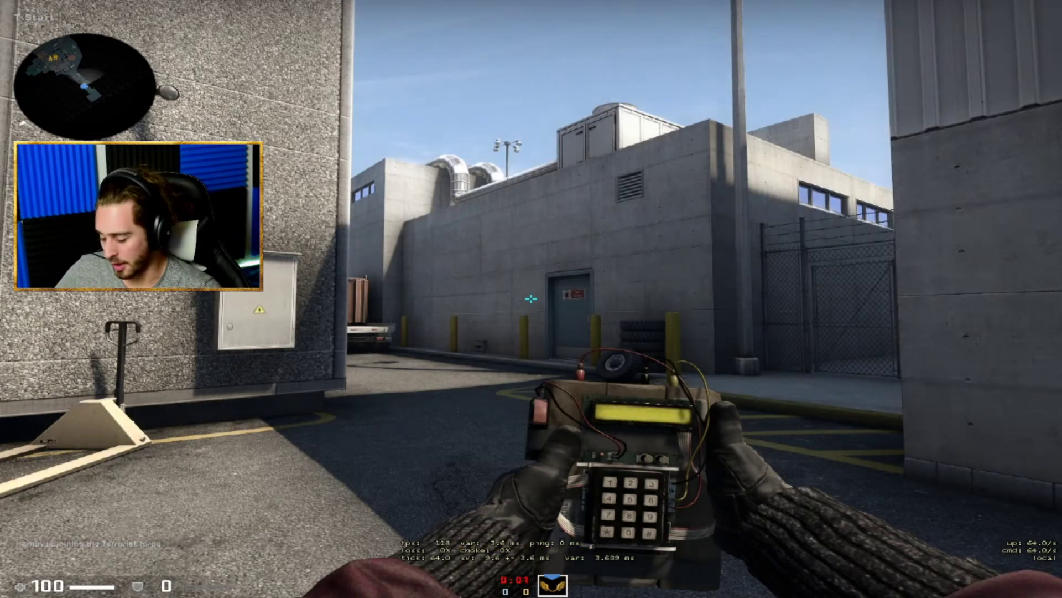
- In Counter-Strike: Global Offensive, equip the knife and walk forward from the spawn toward the parked truck
{"action": "key", "text": "w"}
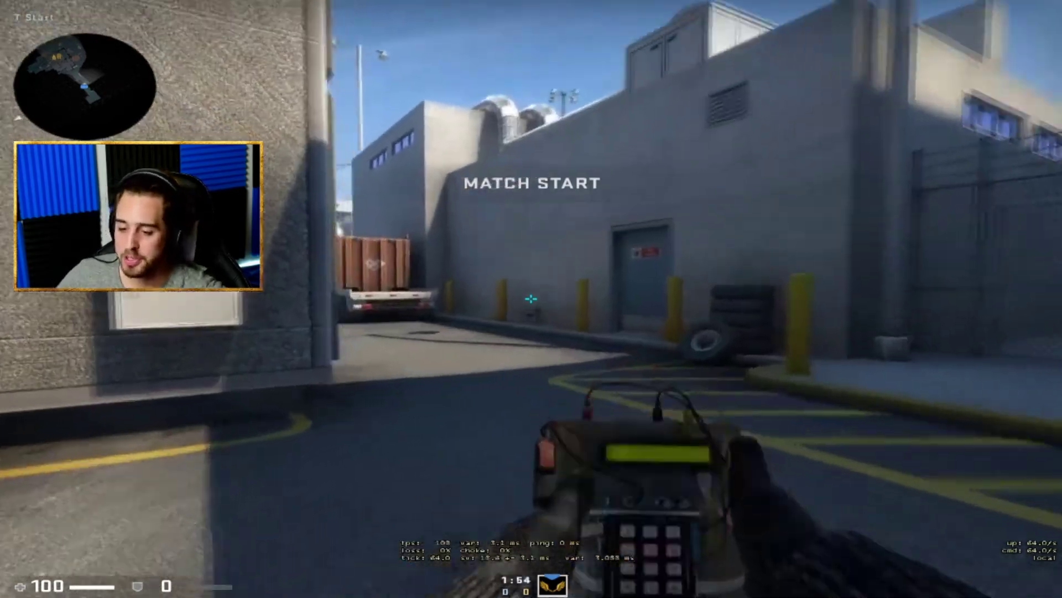
{"action": "key", "text": "3"}
{"action": "key", "text": "w"}
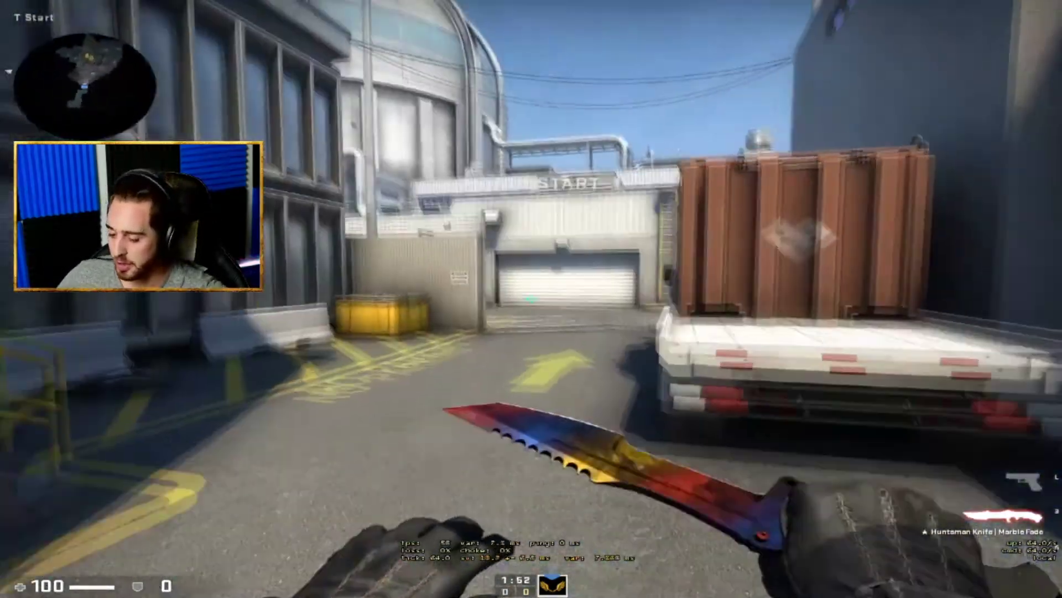
- Clear the developer console and run "exec autoexec" in it, closing the console when done
{"action": "key", "text": "grave"}
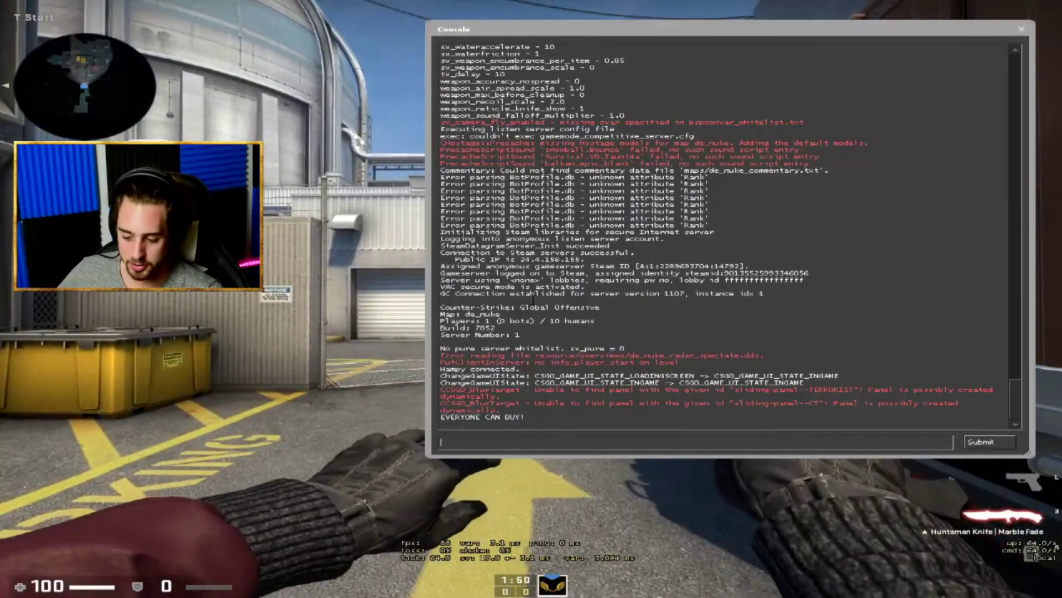
{"action": "type", "text": "clear"}
{"action": "key", "text": "Return"}
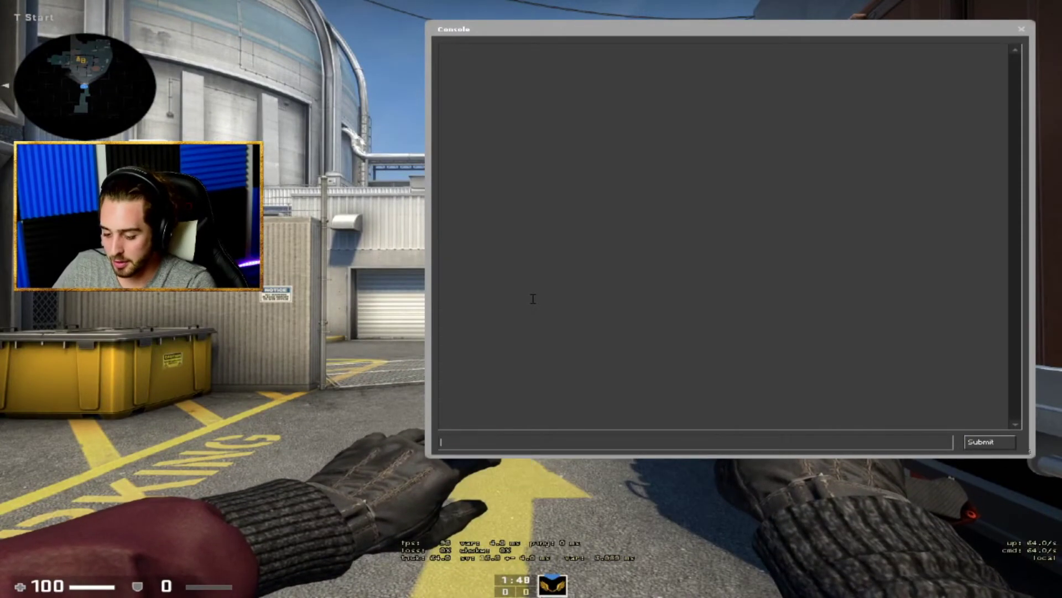
{"action": "type", "text": "ex"}
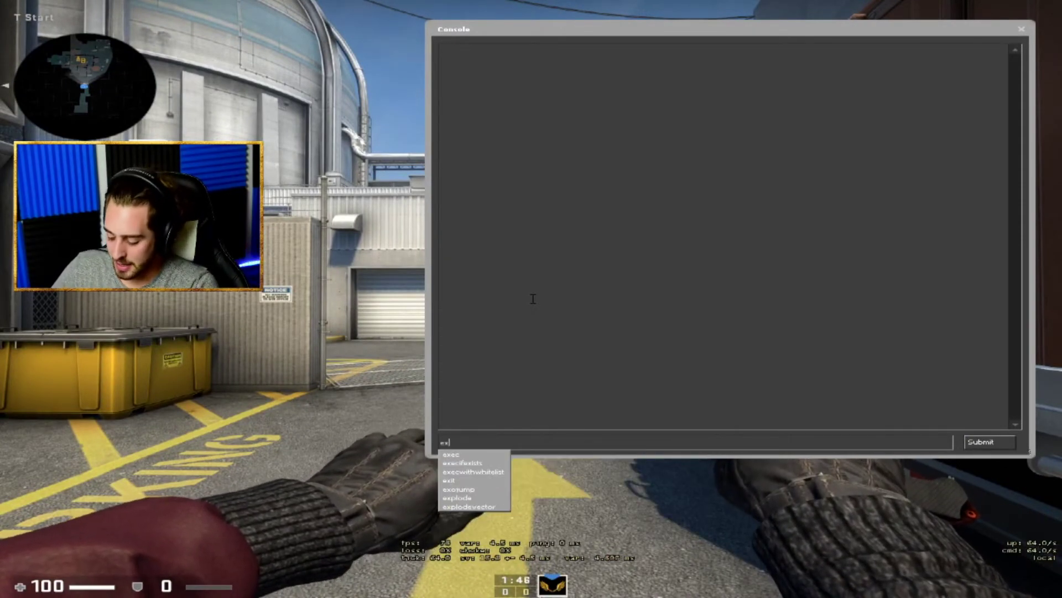
{"action": "type", "text": "ec autoexec"}
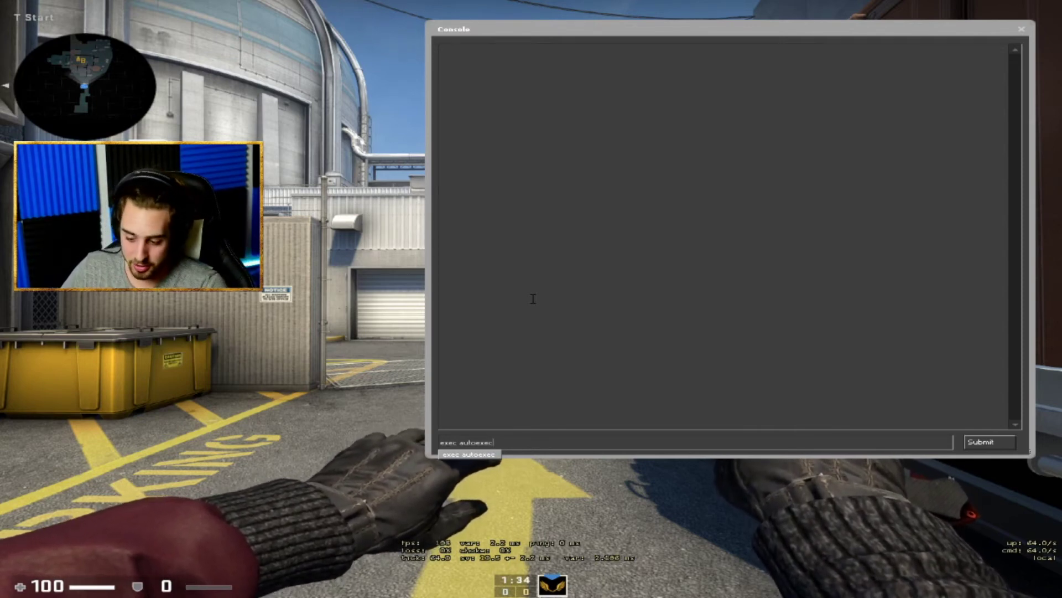
{"action": "key", "text": "Return"}
{"action": "key", "text": "Escape"}
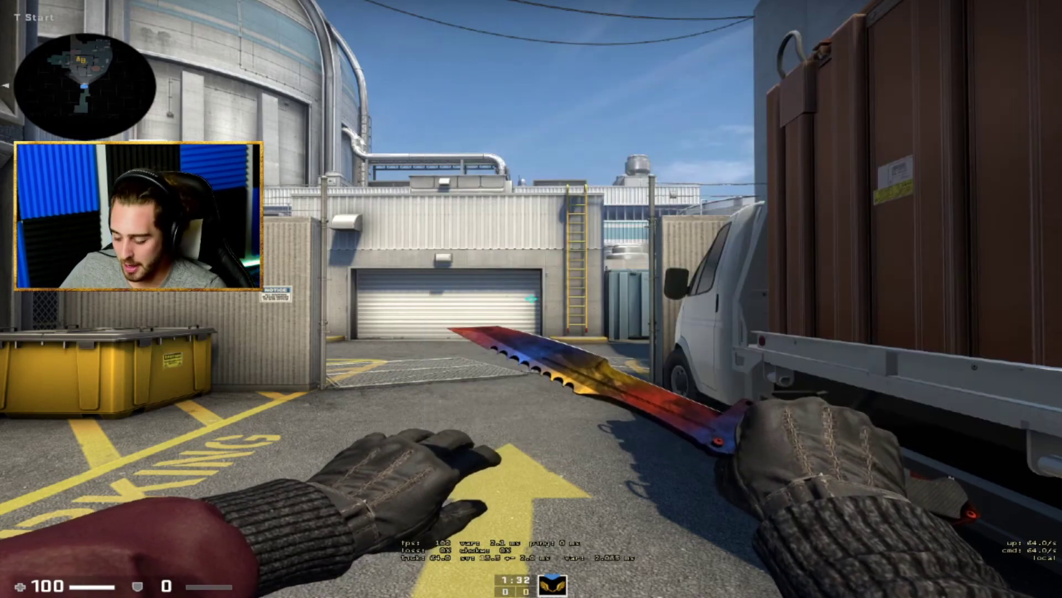
- Switch from the knife to the C4 explosive and on to the Glock-18
{"action": "key", "text": "5"}
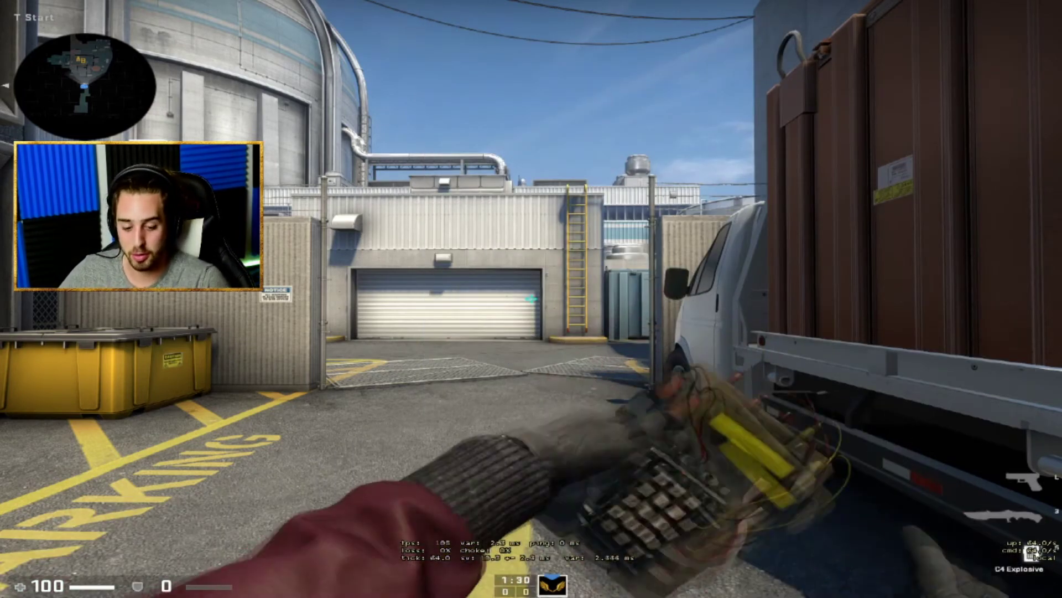
{"action": "key", "text": "2"}
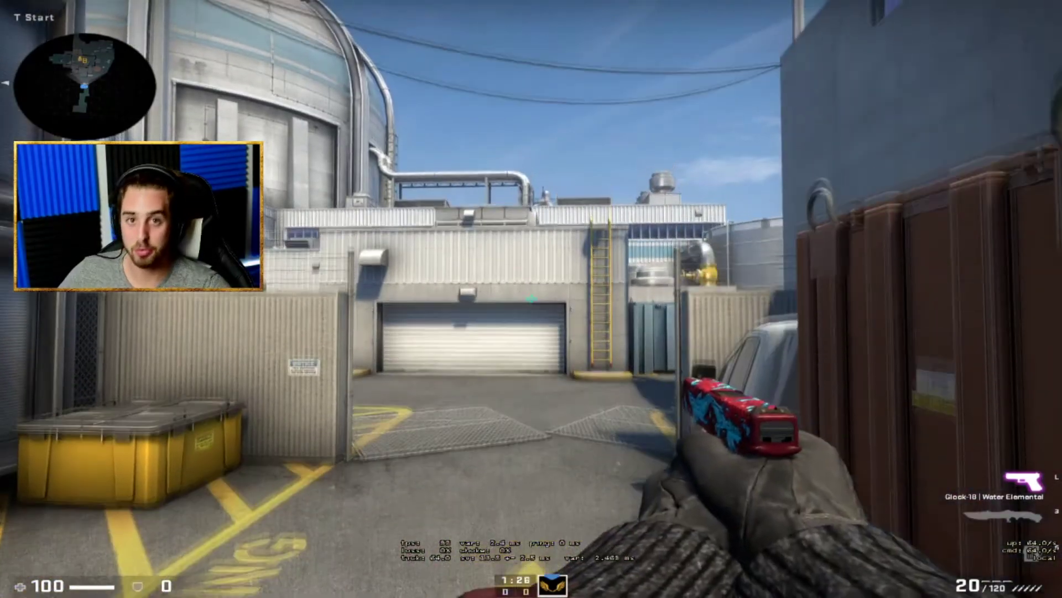
{"action": "key", "text": "d"}
{"action": "key", "text": "a"}
{"action": "key", "text": "d"}
{"action": "key", "text": "a"}
{"action": "key", "text": "a"}
{"action": "key", "text": "d"}
{"action": "key", "text": "a"}
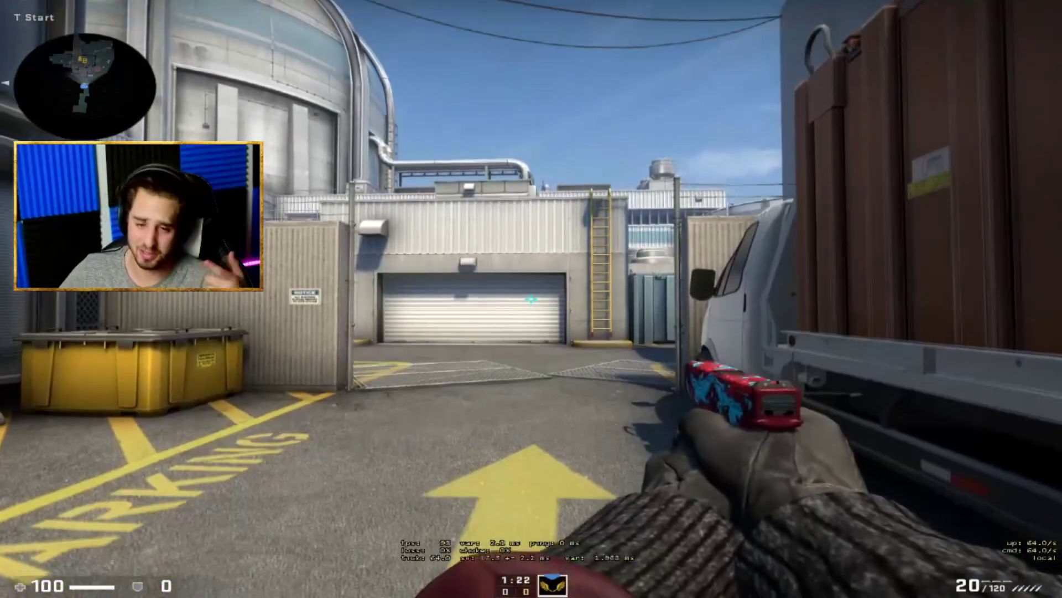
{"action": "key", "text": "a"}
{"action": "key", "text": "d"}
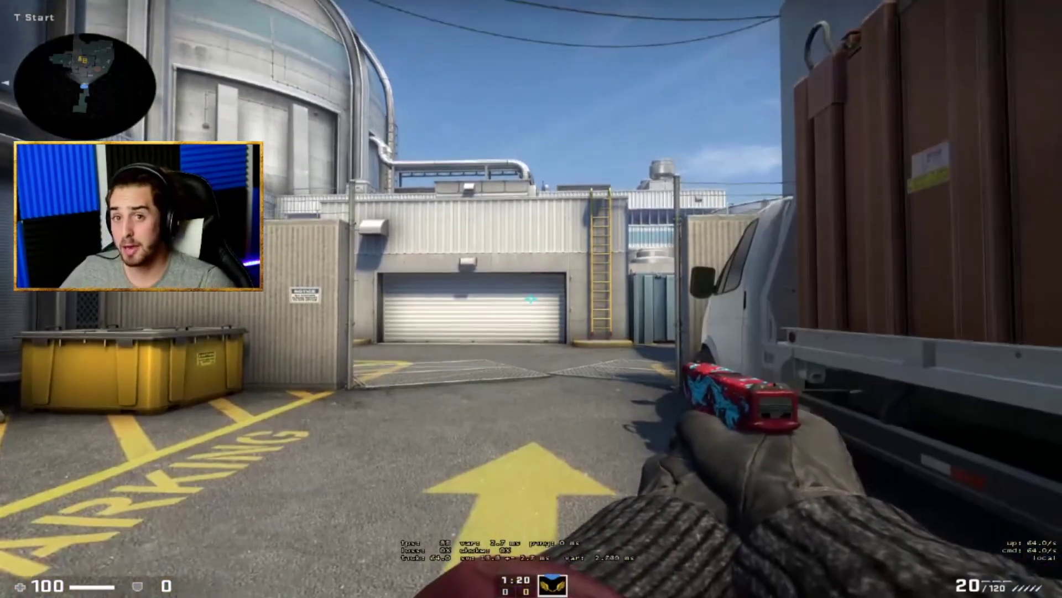
{"action": "key", "text": "w"}
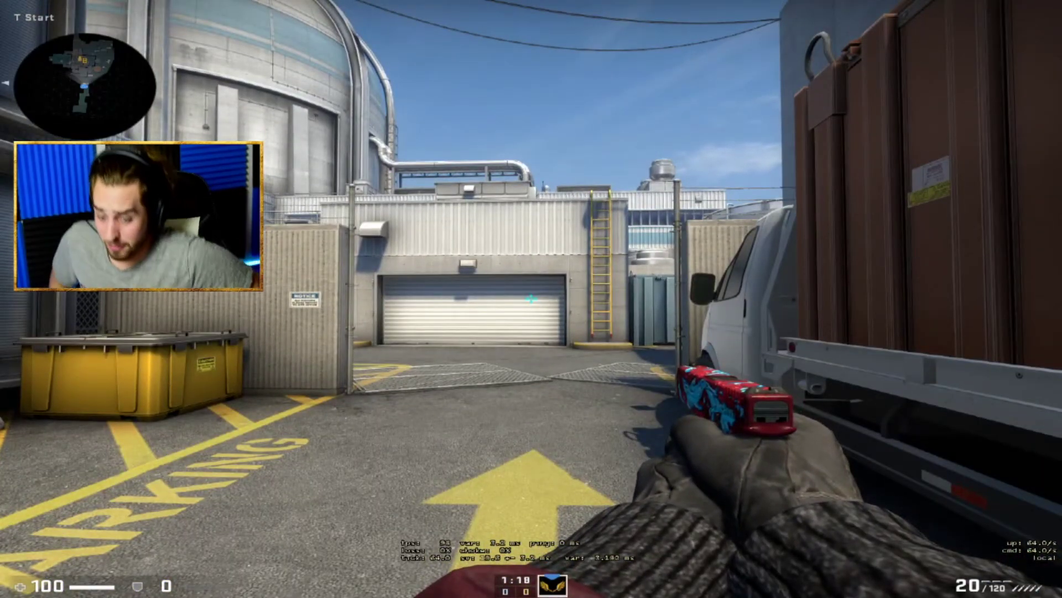